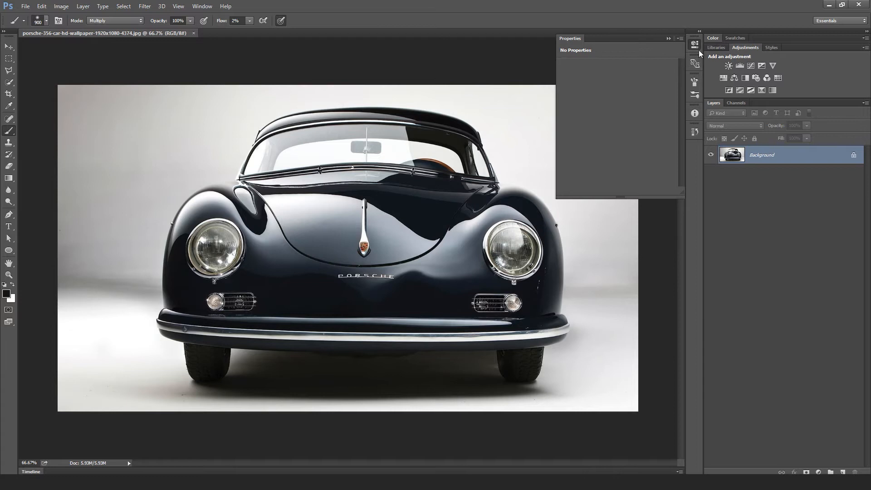
# Try selecting the grey backdrop beside the car's roof and fender with the Quick Selection tool
pyautogui.click(695, 44)
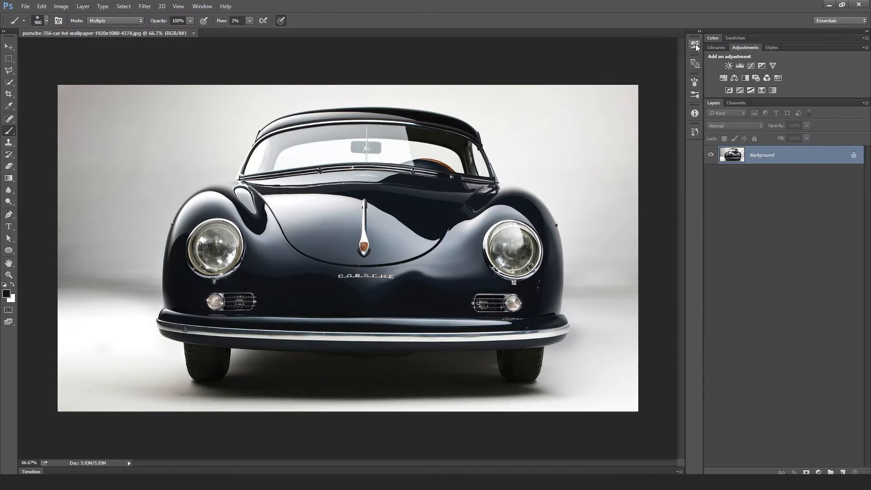
pyautogui.click(8, 82)
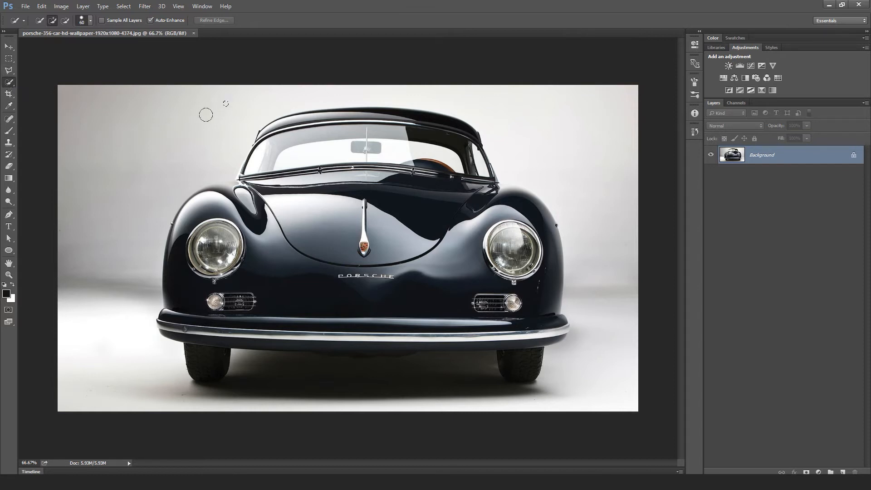
pyautogui.moveTo(204, 113); pyautogui.dragTo(115, 203)
pyautogui.moveTo(229, 157); pyautogui.dragTo(222, 156)
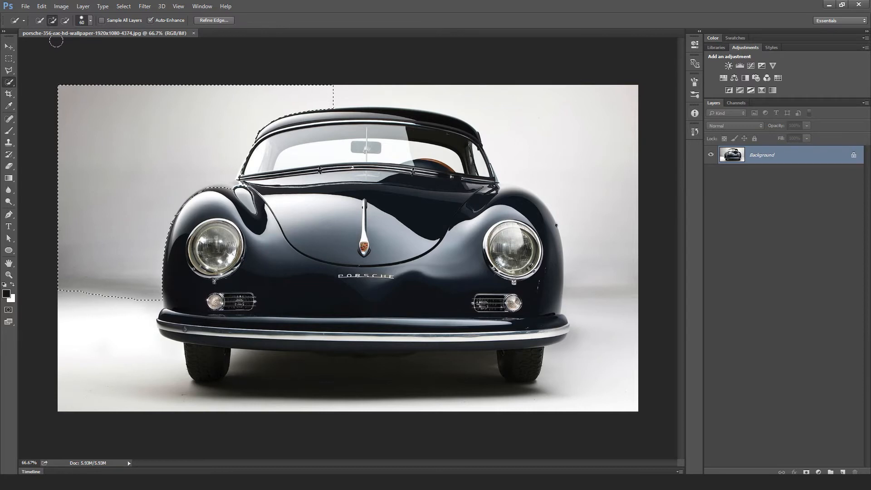
pyautogui.hotkey('ctrl', 'd')
# Switch to the Magic Wand tool, and try isolating the backdrop with Color Range by sampling several of its grey and white tones
pyautogui.rightClick(9, 82)
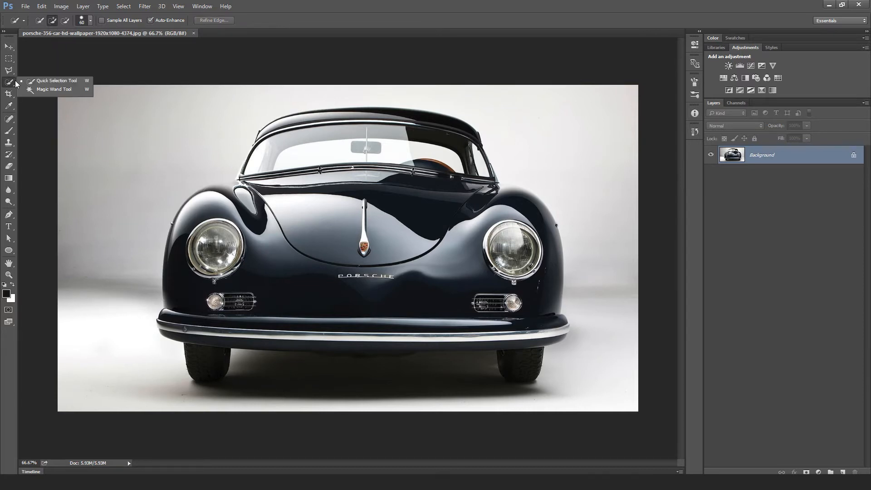
pyautogui.click(37, 92)
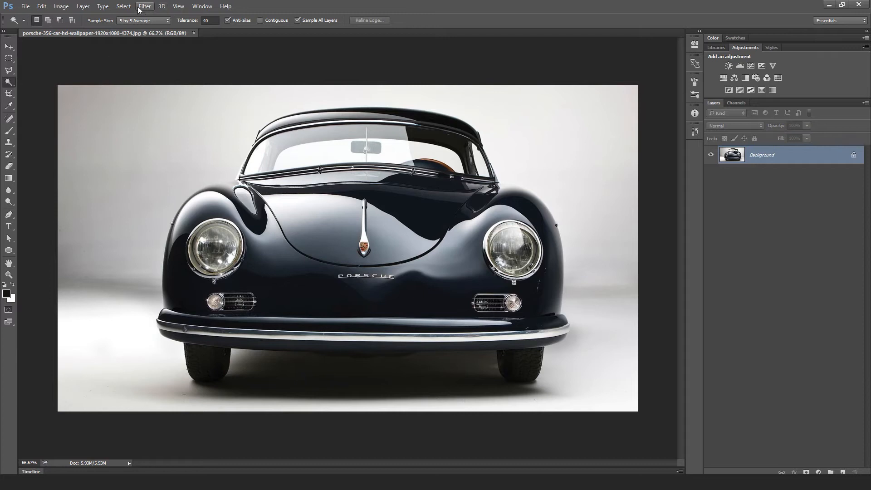
pyautogui.click(125, 7)
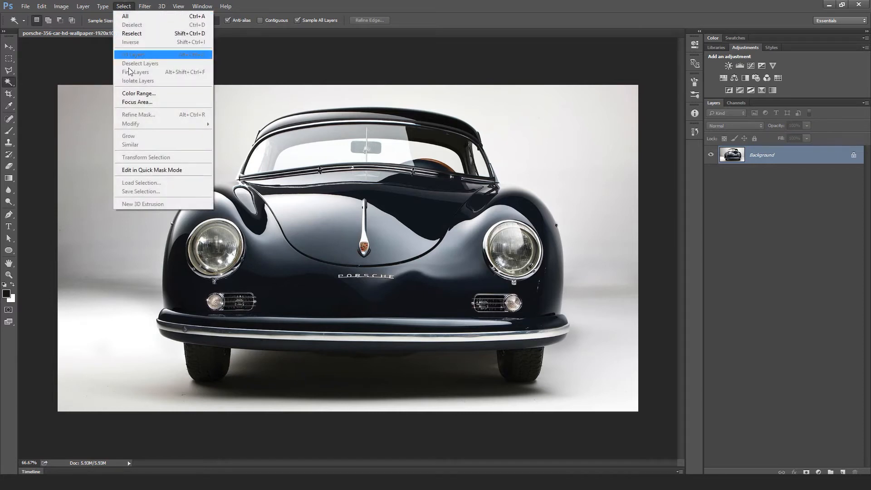
pyautogui.click(139, 93)
pyautogui.click(181, 130)
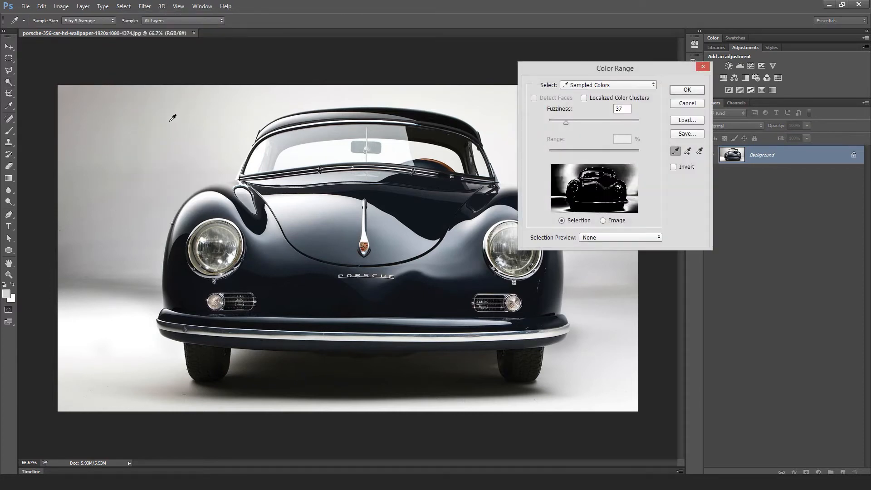
pyautogui.keyDown('shift'); pyautogui.click(93, 141); pyautogui.keyUp('shift')
pyautogui.keyDown('shift'); pyautogui.click(76, 146); pyautogui.keyUp('shift')
pyautogui.keyDown('shift'); pyautogui.click(73, 172); pyautogui.keyUp('shift')
pyautogui.keyDown('shift'); pyautogui.click(104, 321); pyautogui.keyUp('shift')
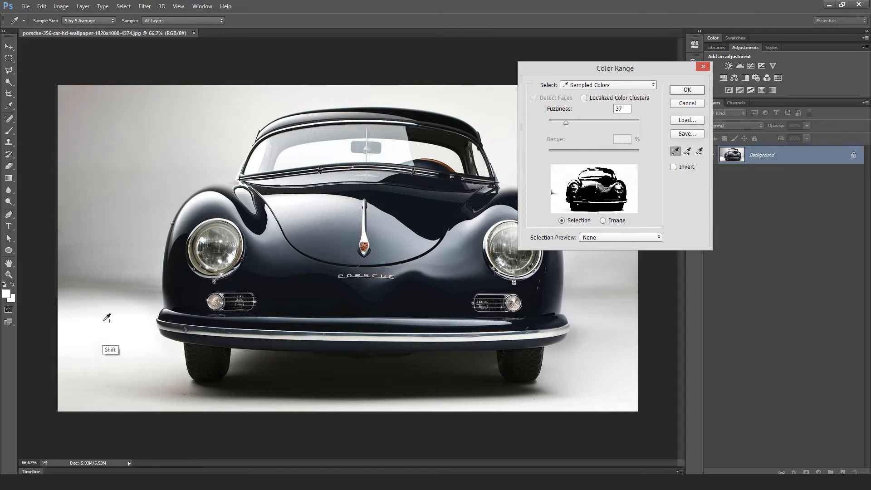
pyautogui.moveTo(104, 321)
pyautogui.mouseDown()
pyautogui.moveTo(80, 235)
pyautogui.moveTo(70, 240)
pyautogui.moveTo(73, 328)
pyautogui.moveTo(51, 214)
pyautogui.moveTo(58, 242)
pyautogui.moveTo(100, 258)
pyautogui.mouseUp()
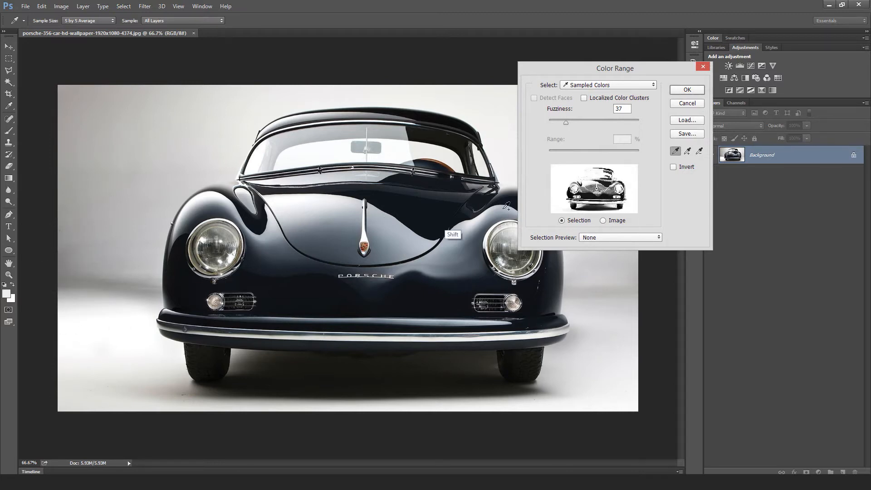
pyautogui.click(692, 107)
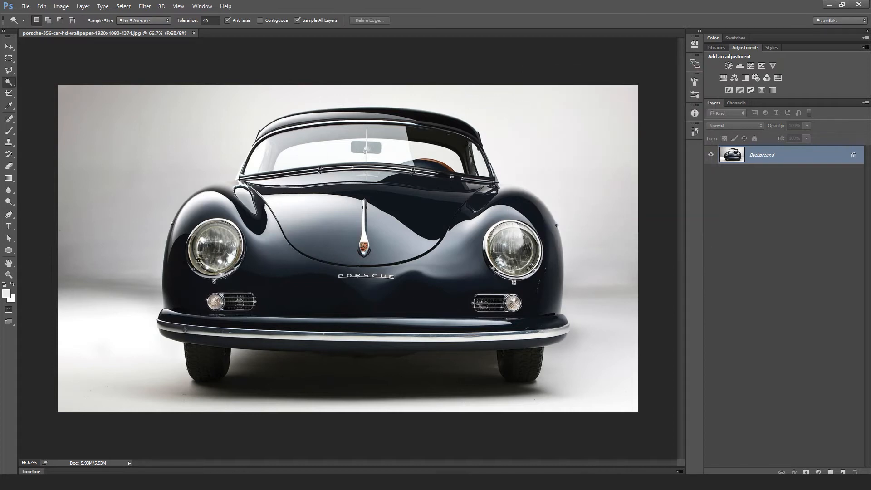
# Bring up the list of the image's paths and place it clear of the car's left front wheel
pyautogui.click(9, 275)
pyautogui.click(234, 349)
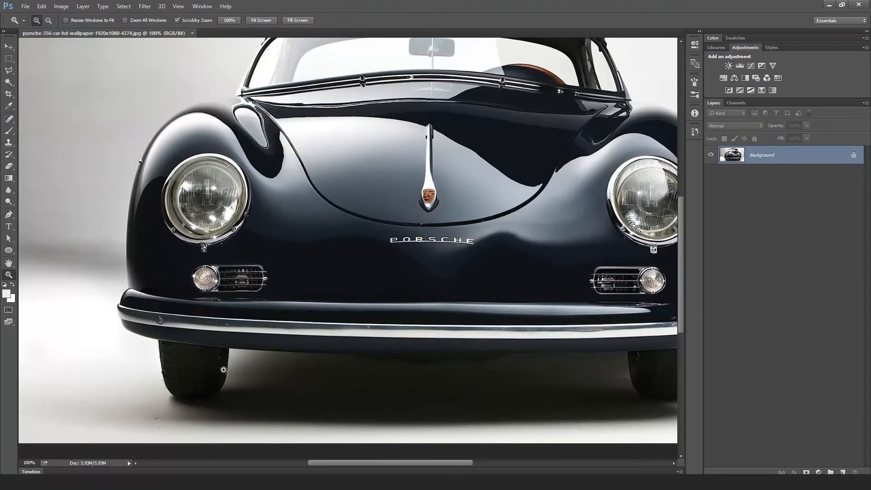
pyautogui.click(221, 367)
pyautogui.click(218, 366)
pyautogui.moveTo(219, 366); pyautogui.dragTo(334, 295)
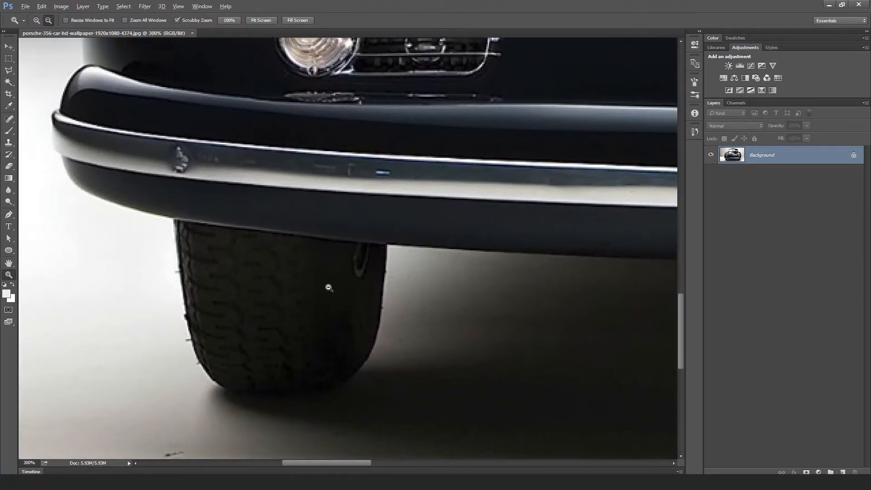
pyautogui.keyDown('alt'); pyautogui.click(327, 295); pyautogui.keyUp('alt')
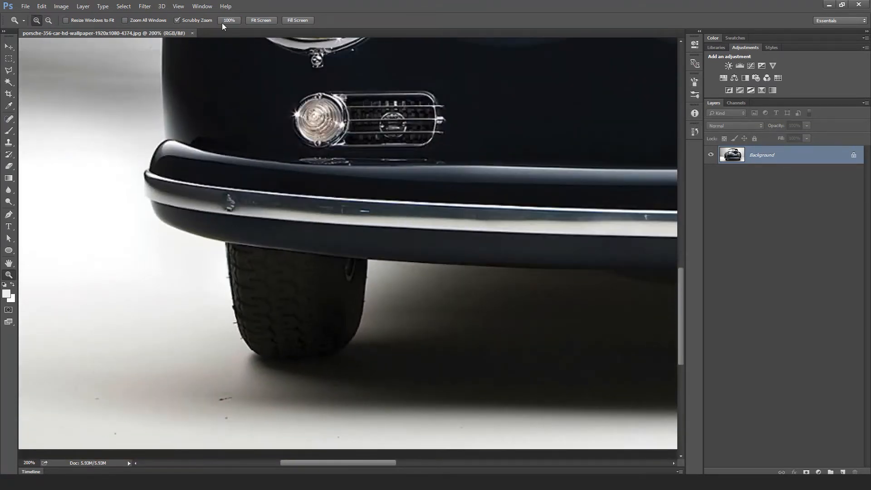
pyautogui.click(202, 5)
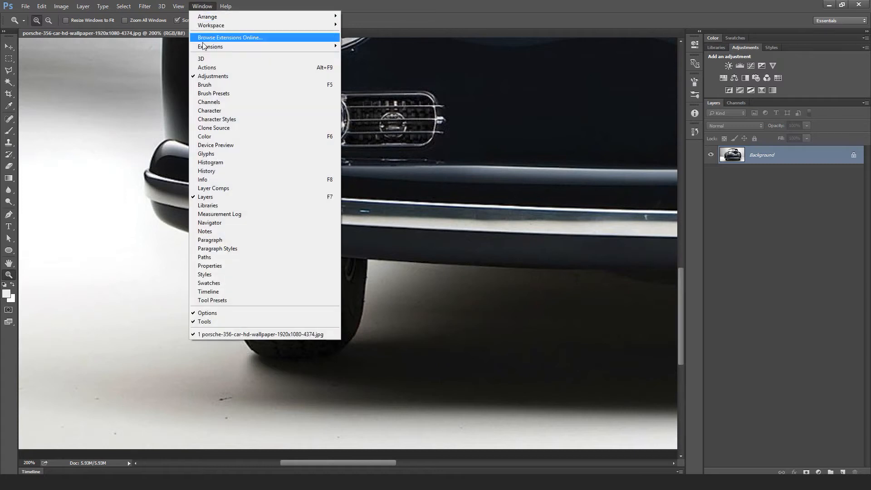
pyautogui.click(220, 257)
pyautogui.moveTo(536, 60)
pyautogui.mouseDown()
pyautogui.moveTo(554, 53)
pyautogui.moveTo(541, 51)
pyautogui.mouseUp()
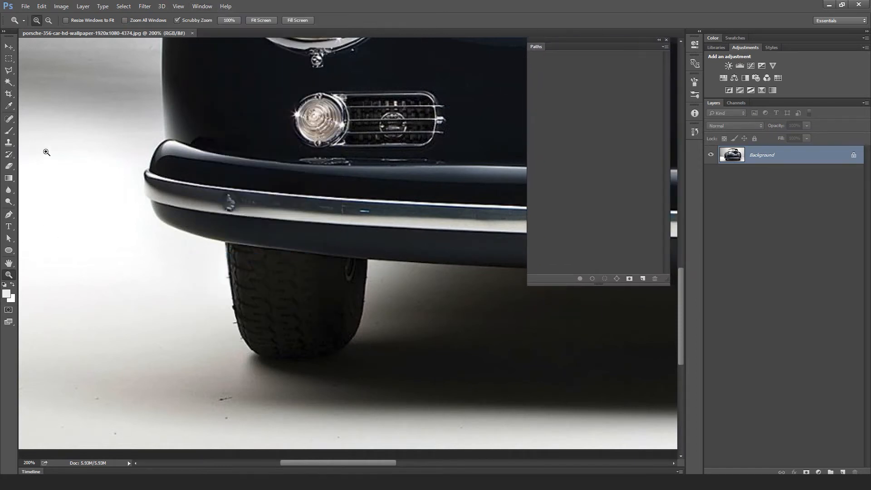
# Using the Pen tool in Path mode, trace the left front tire from the bumper's underside around its bottom and up its outer edge
pyautogui.click(9, 217)
pyautogui.rightClick(9, 216)
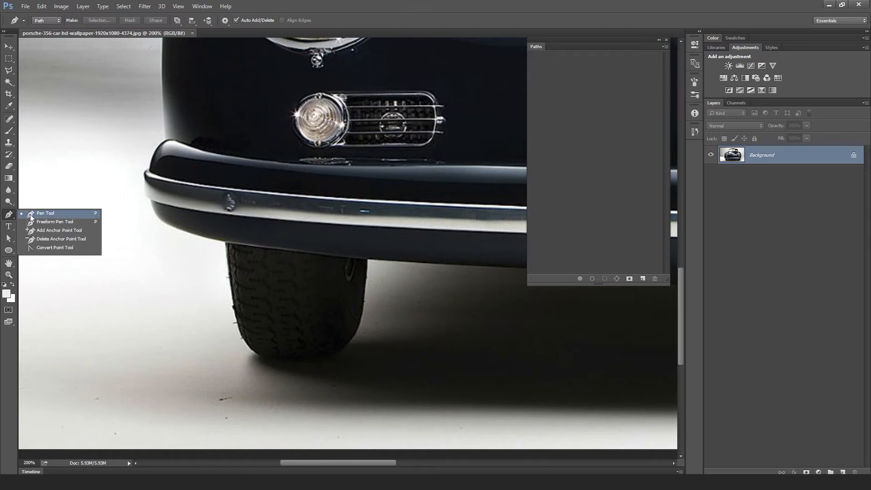
pyautogui.click(30, 214)
pyautogui.click(48, 20)
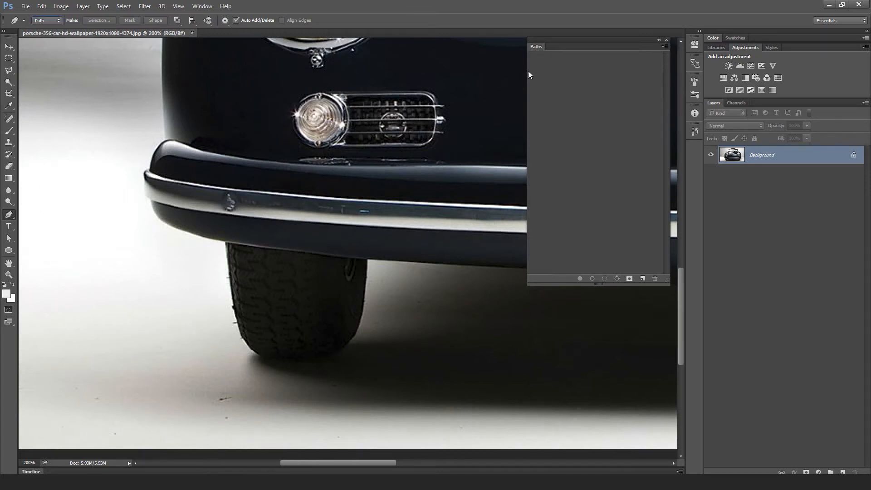
pyautogui.moveTo(528, 71); pyautogui.dragTo(536, 50)
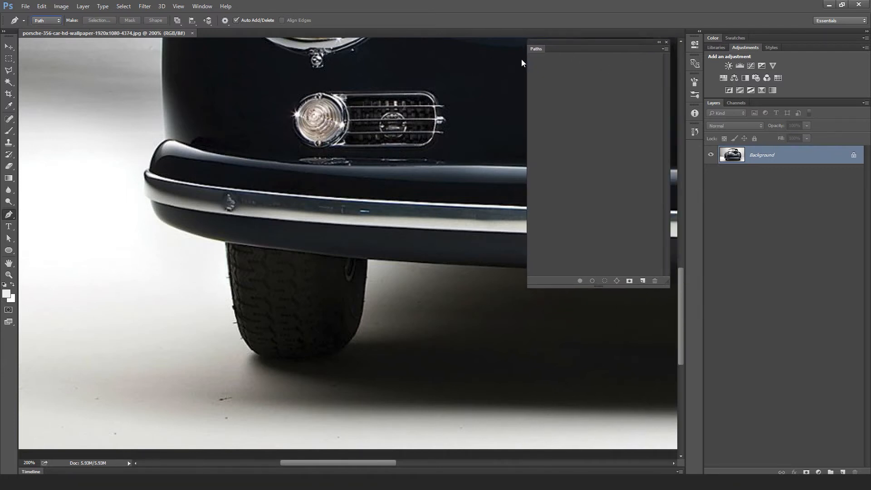
pyautogui.click(367, 261)
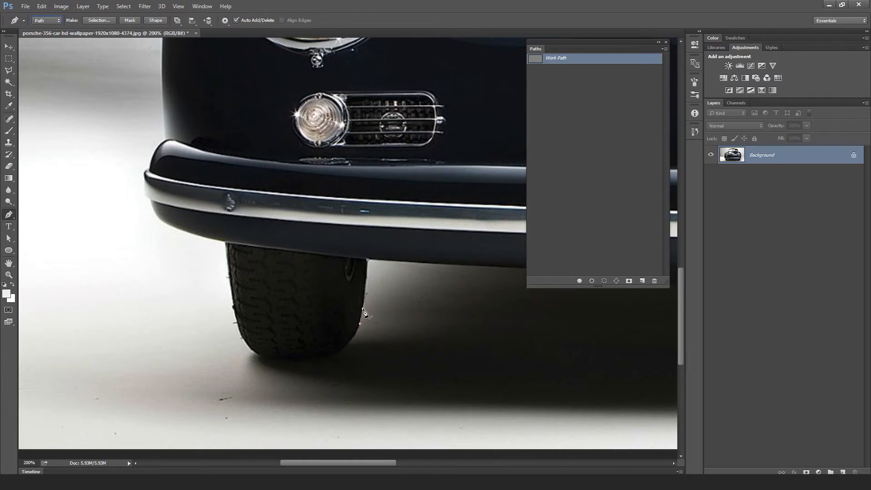
pyautogui.click(342, 348)
pyautogui.hotkey('ctrl', 'z')
pyautogui.moveTo(348, 345); pyautogui.dragTo(285, 362)
pyautogui.moveTo(250, 349); pyautogui.dragTo(239, 338)
pyautogui.moveTo(232, 305); pyautogui.dragTo(231, 288)
# Extend the path from the tire along the bumper's underside and up around its chrome left end
pyautogui.moveTo(224, 211); pyautogui.dragTo(262, 254)
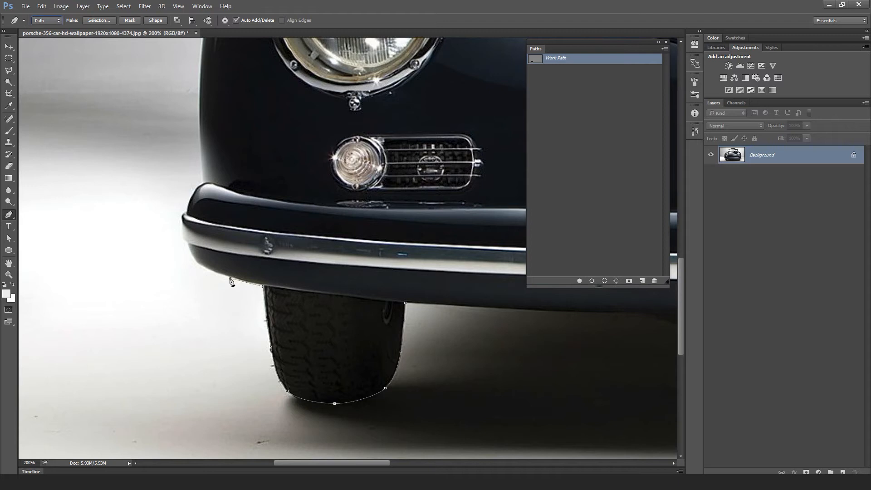
pyautogui.moveTo(231, 278); pyautogui.dragTo(214, 272)
pyautogui.moveTo(200, 267); pyautogui.dragTo(232, 293)
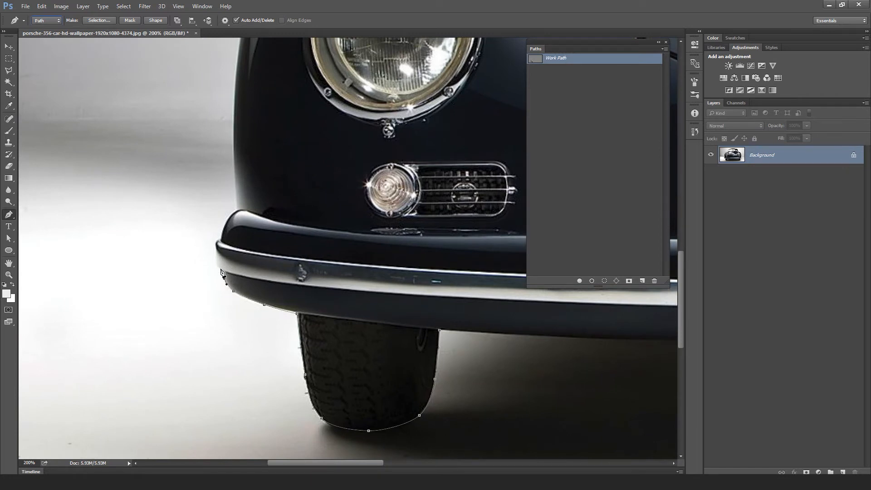
pyautogui.click(218, 244)
pyautogui.moveTo(220, 243); pyautogui.dragTo(227, 239)
# Refine the path's curves at the bumper's chrome left end and aim the last handle up the dark bumper edge
pyautogui.hotkey('ctrl', '+')
pyautogui.hotkey('ctrl', '+')
pyautogui.hotkey('ctrl', '+')
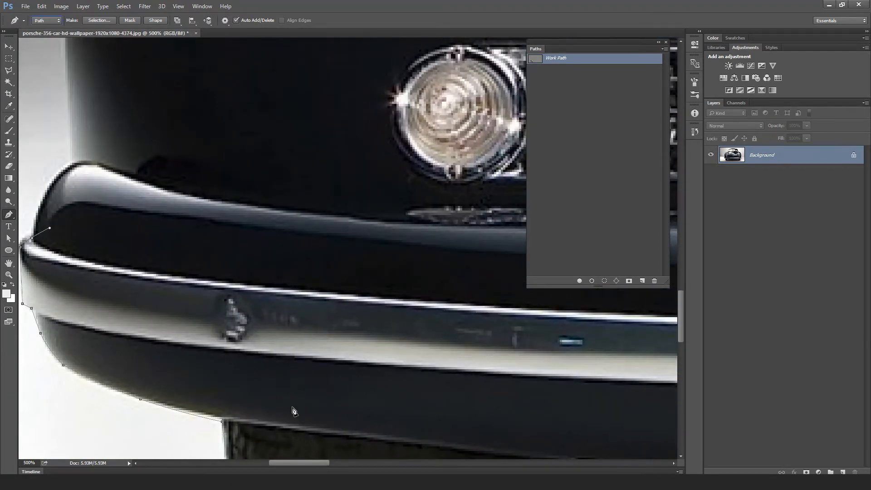
pyautogui.moveTo(87, 216); pyautogui.dragTo(277, 232)
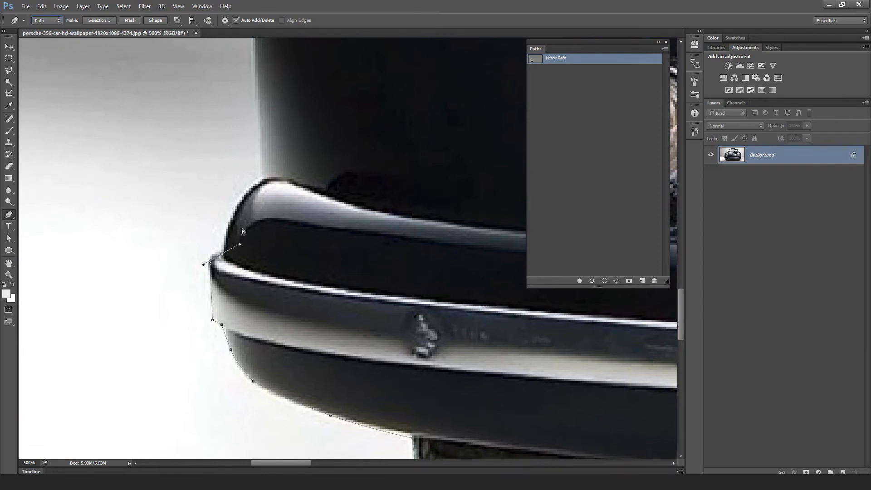
pyautogui.hotkey('ctrl', '+')
pyautogui.hotkey('ctrl', '+')
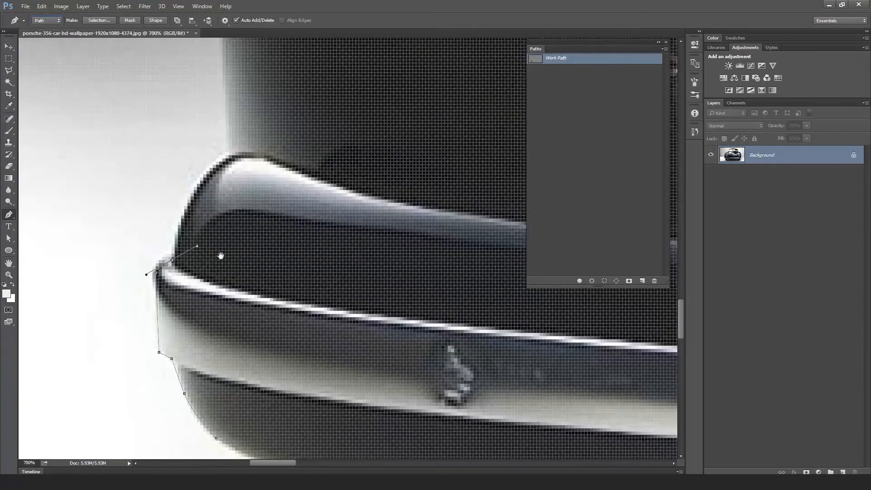
pyautogui.moveTo(221, 256); pyautogui.dragTo(285, 280)
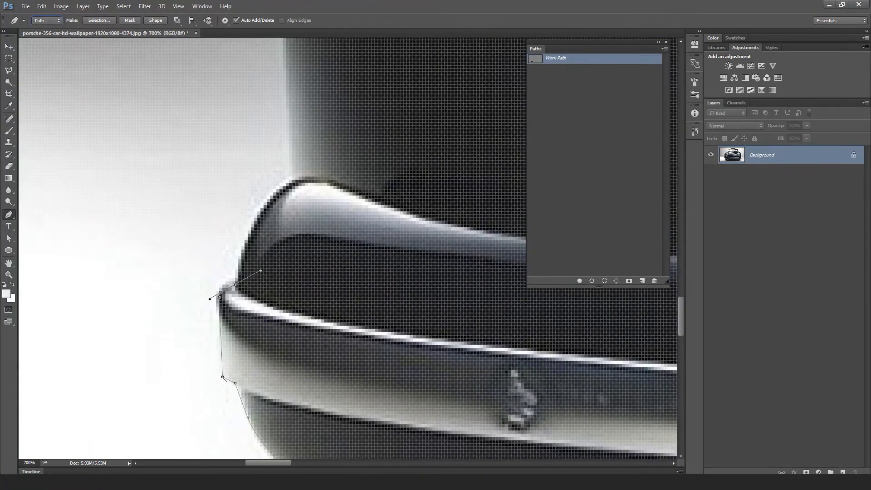
pyautogui.press('alt')
pyautogui.moveTo(222, 377)
pyautogui.mouseDown()
pyautogui.moveTo(229, 394)
pyautogui.moveTo(226, 383)
pyautogui.mouseUp()
pyautogui.moveTo(220, 298)
pyautogui.mouseDown()
pyautogui.moveTo(223, 279)
pyautogui.moveTo(222, 290)
pyautogui.mouseUp()
pyautogui.moveTo(235, 285); pyautogui.dragTo(277, 293)
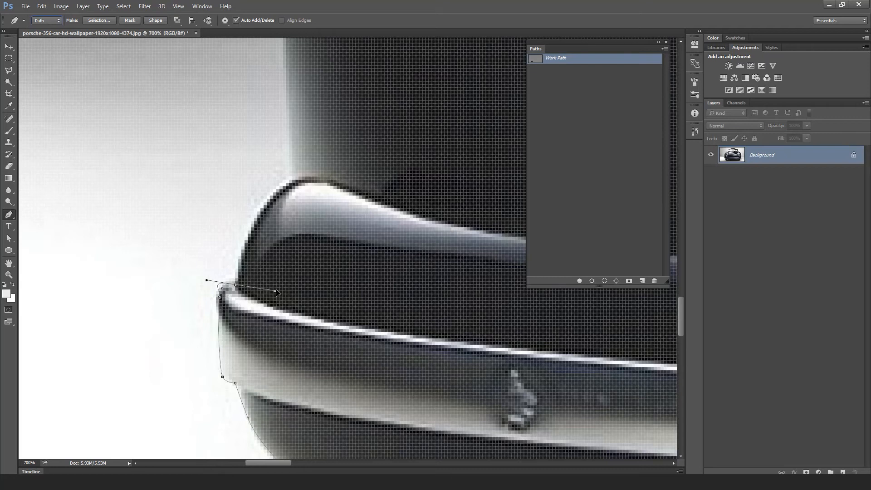
pyautogui.moveTo(208, 281)
pyautogui.mouseDown()
pyautogui.moveTo(225, 286)
pyautogui.moveTo(190, 265)
pyautogui.moveTo(224, 282)
pyautogui.mouseUp()
pyautogui.moveTo(275, 290); pyautogui.dragTo(253, 224)
pyautogui.moveTo(232, 271)
pyautogui.mouseDown()
pyautogui.moveTo(249, 280)
pyautogui.moveTo(237, 271)
pyautogui.mouseUp()
# Continue the path over the bumper's rounded left end and along its upper edge toward the middle
pyautogui.moveTo(310, 215); pyautogui.dragTo(224, 233)
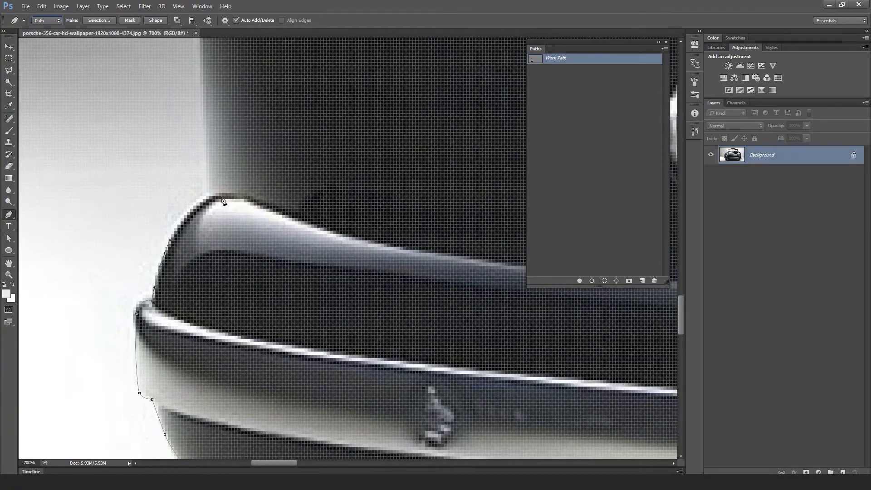
pyautogui.moveTo(225, 196); pyautogui.dragTo(253, 201)
pyautogui.moveTo(383, 264); pyautogui.dragTo(308, 228)
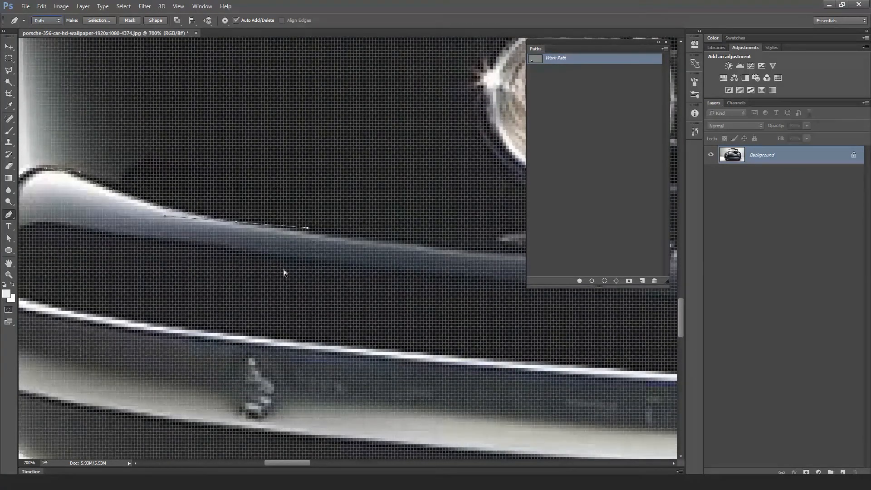
pyautogui.hotkey('ctrl', '-')
pyautogui.hotkey('ctrl', '-')
pyautogui.hotkey('ctrl', '-')
pyautogui.hotkey('ctrl', '-')
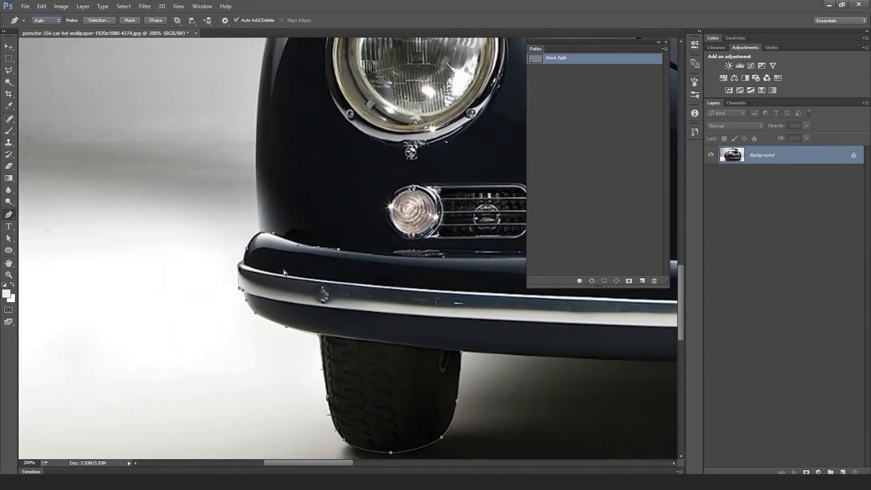
# Extend the path below the fog light and close it across the bumper at the starting point above the tire
pyautogui.moveTo(464, 253); pyautogui.dragTo(336, 222)
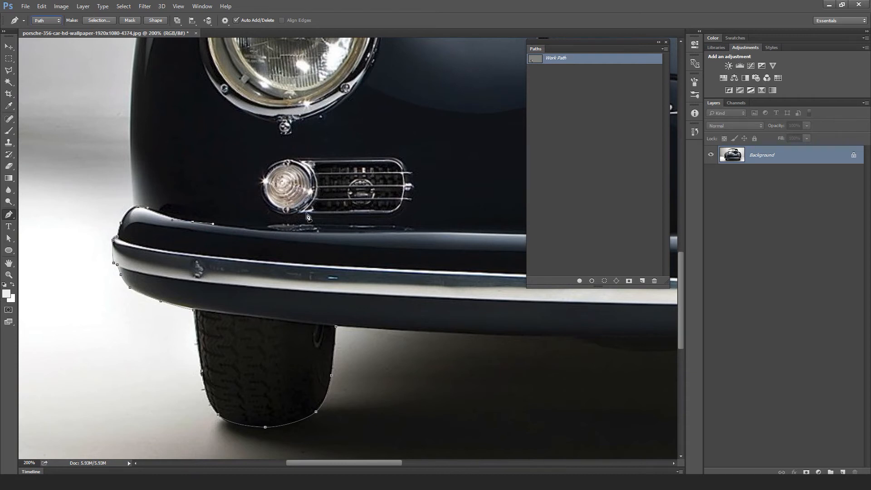
pyautogui.click(260, 225)
pyautogui.click(304, 225)
pyautogui.click(348, 225)
pyautogui.click(376, 278)
pyautogui.click(336, 327)
# Create a new path and draw its first curved segment along the bumper's lower edge, from the right end to the middle
pyautogui.click(641, 281)
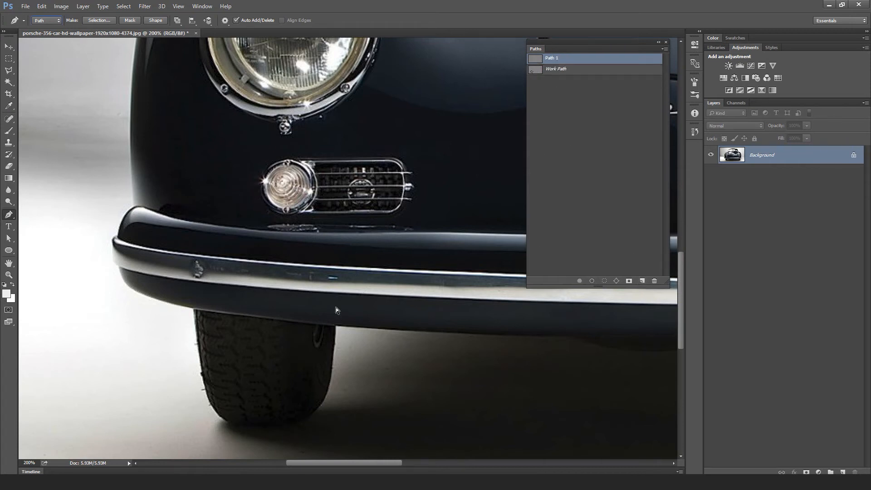
pyautogui.hotkey('ctrl', '-')
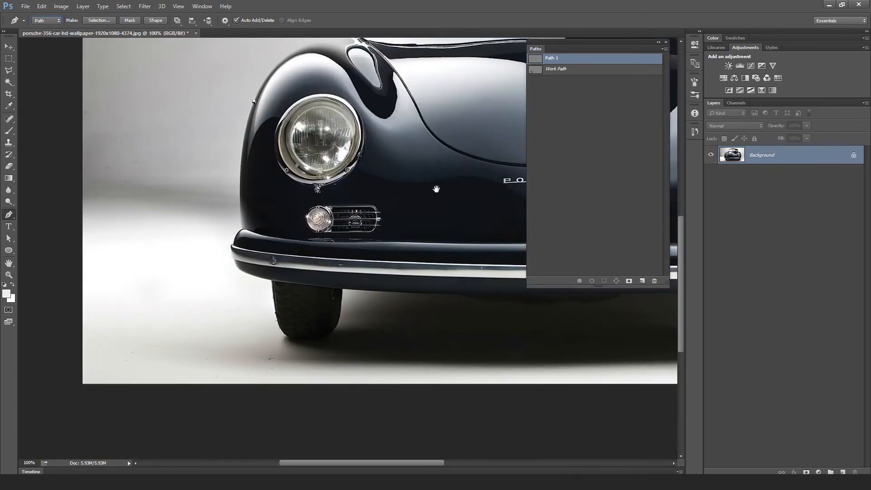
pyautogui.moveTo(436, 189); pyautogui.dragTo(266, 228)
pyautogui.hotkey('ctrl', '-')
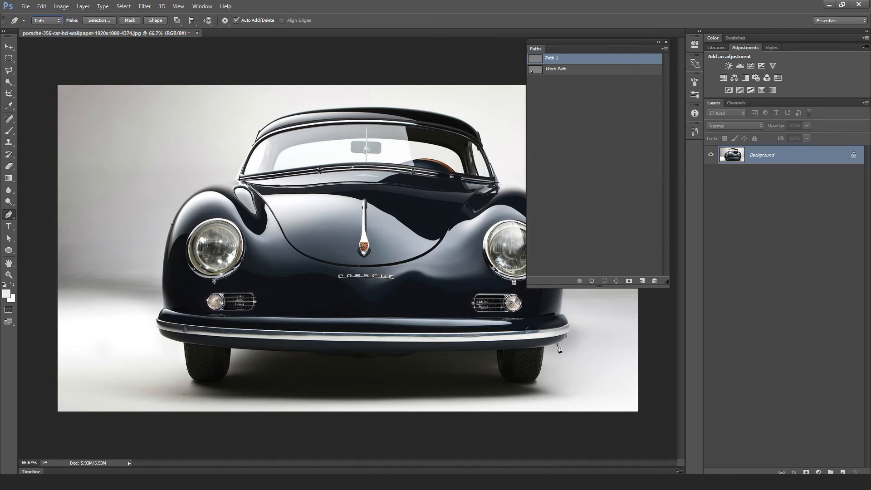
pyautogui.moveTo(558, 344); pyautogui.dragTo(544, 349)
pyautogui.moveTo(367, 351); pyautogui.dragTo(337, 352)
# Adjust the direction handle at the segment's right end so the curve follows the bumper's lower edge
pyautogui.moveTo(543, 347); pyautogui.dragTo(527, 357)
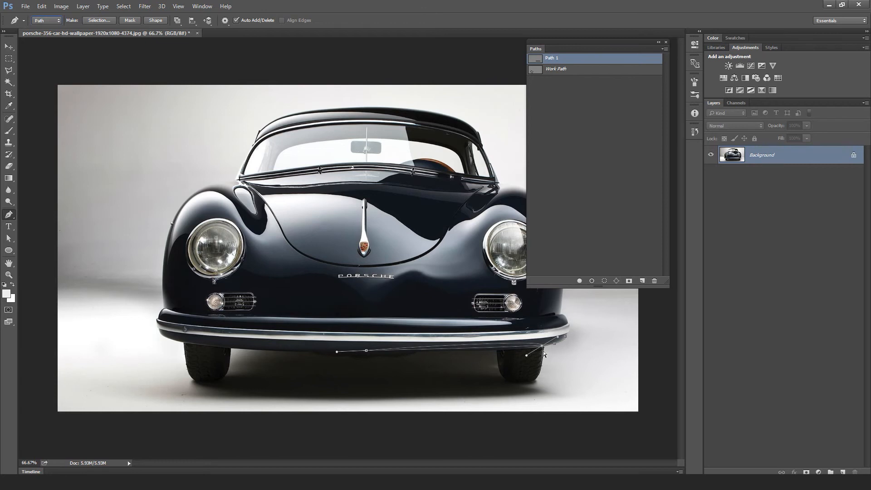
pyautogui.hotkey('ctrl', 'z')
pyautogui.moveTo(542, 347); pyautogui.dragTo(514, 355)
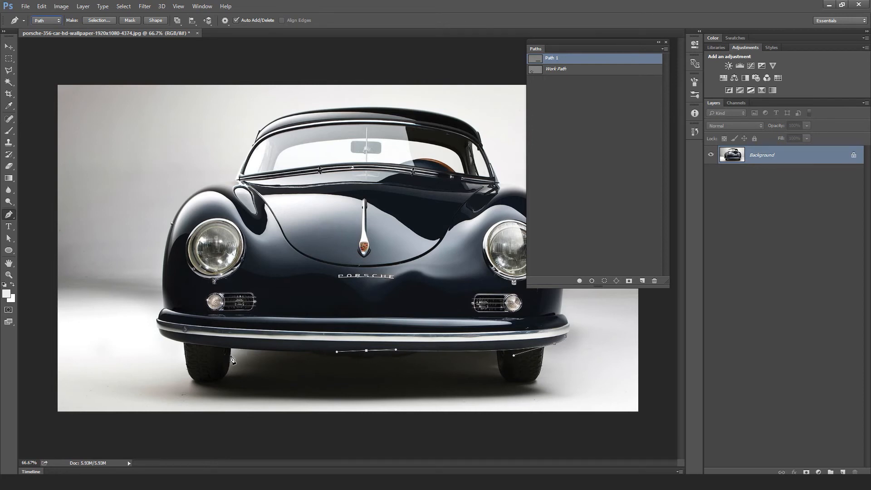
# Continue the path along the bumper's lower edge to its left end and up the outer edge of the left fender
pyautogui.moveTo(239, 350); pyautogui.dragTo(168, 339)
pyautogui.click(164, 309)
pyautogui.moveTo(165, 255); pyautogui.dragTo(168, 232)
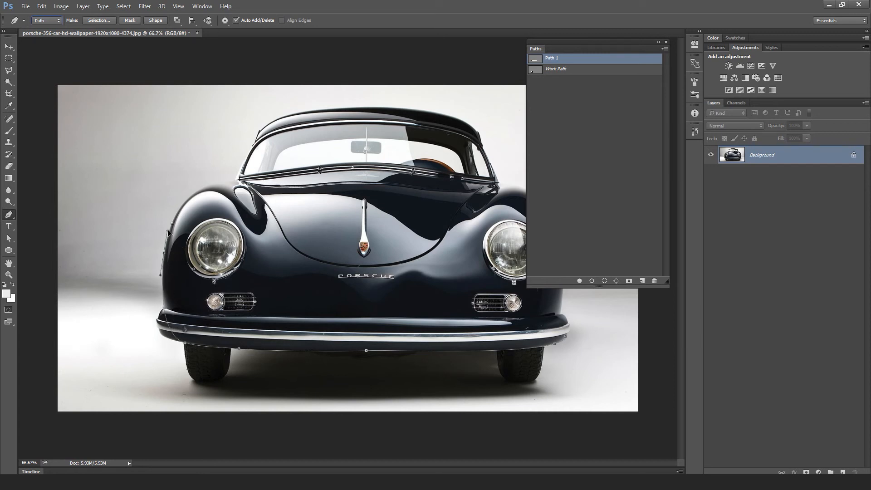
# Extend the path over the left fender and along the windshield's base, and close it across the hood at the bumper's right end
pyautogui.moveTo(206, 185); pyautogui.dragTo(231, 180)
pyautogui.click(234, 180)
pyautogui.moveTo(357, 164); pyautogui.dragTo(392, 166)
pyautogui.click(365, 263)
pyautogui.click(566, 337)
# Load Path 1 as a selection and add the Work Path's tire area to it
pyautogui.click(535, 70)
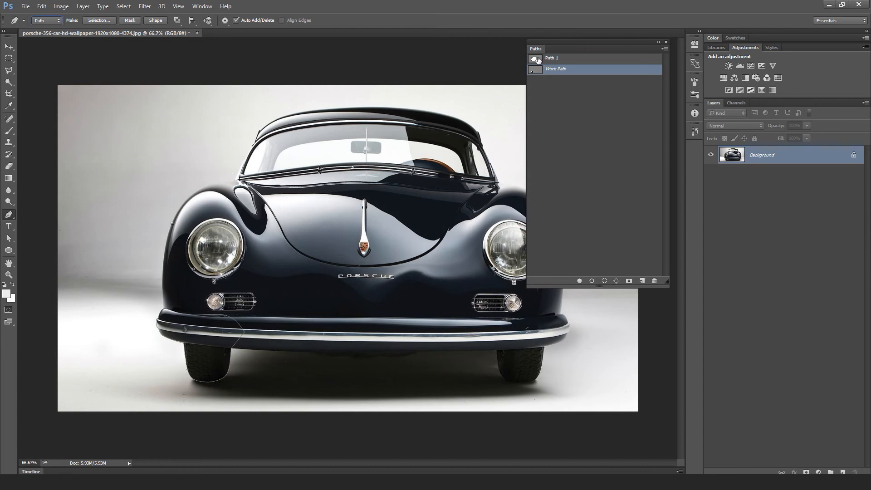
pyautogui.click(537, 59)
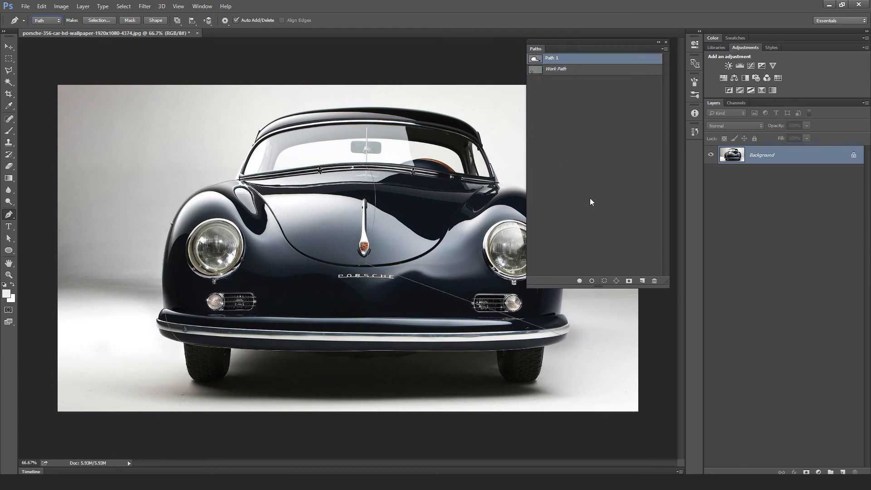
pyautogui.keyDown('ctrl'); pyautogui.click(535, 59); pyautogui.keyUp('ctrl')
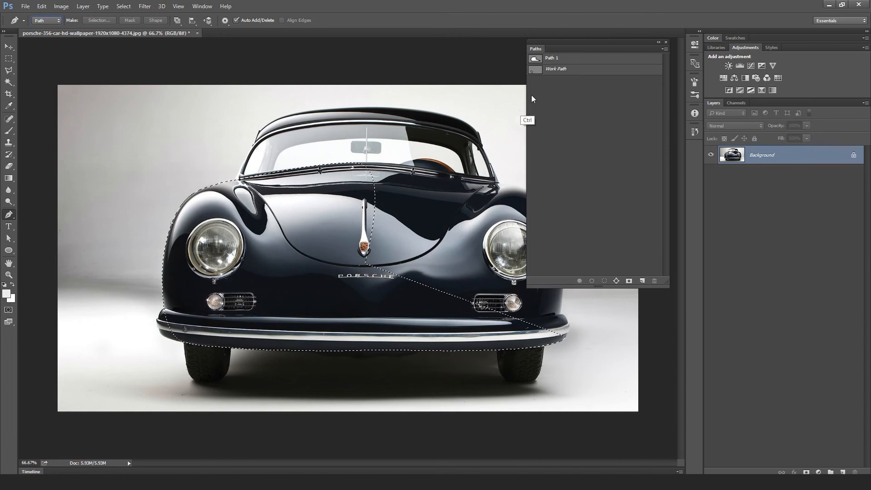
pyautogui.keyDown('ctrl'); pyautogui.click(535, 71); pyautogui.keyUp('ctrl')
# Unlock the background layer, try masking it with the combined selection, and deselect
pyautogui.click(853, 154)
pyautogui.click(806, 472)
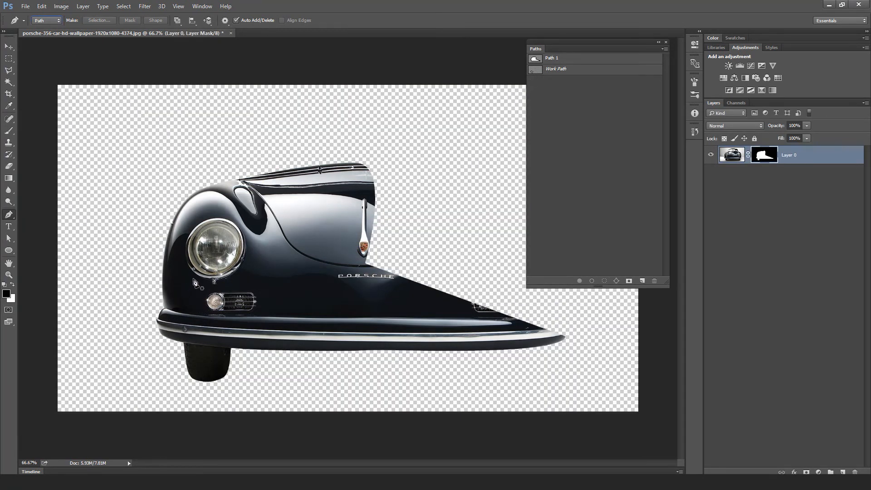
pyautogui.hotkey('ctrl', 'z')
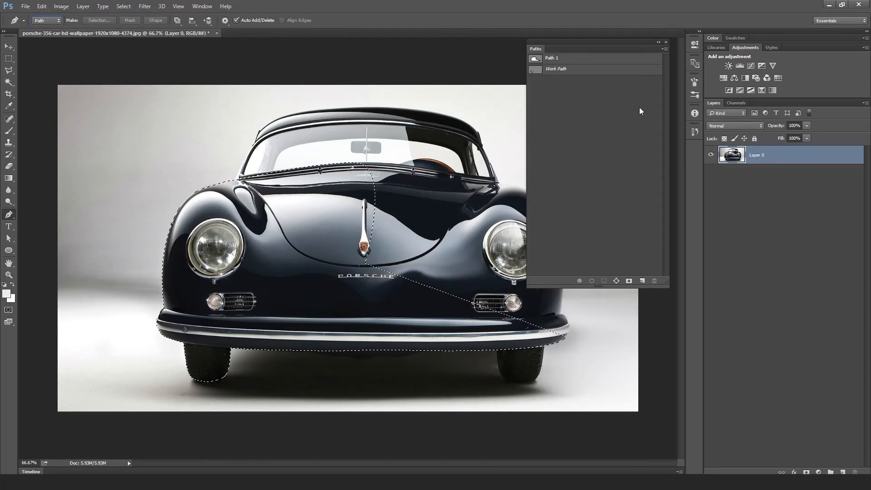
pyautogui.hotkey('ctrl', 'd')
# Create a new path and trace the roof's upper edge from its middle toward the left corner
pyautogui.click(642, 282)
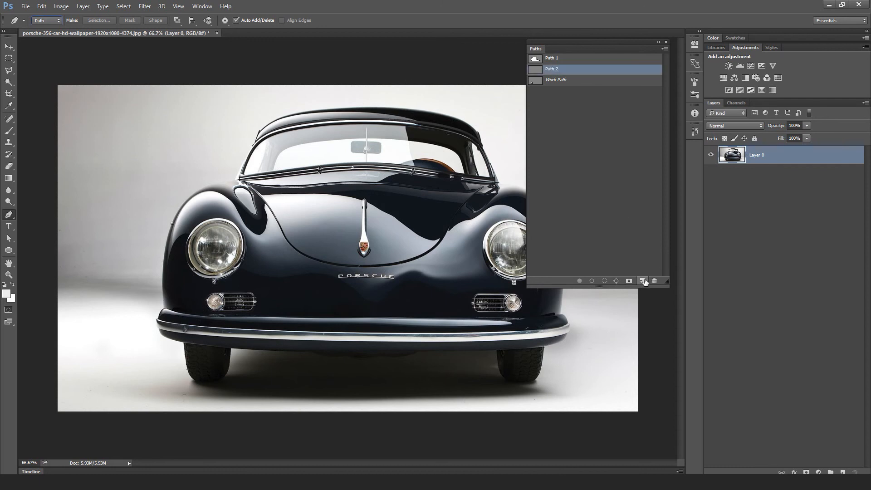
pyautogui.click(384, 108)
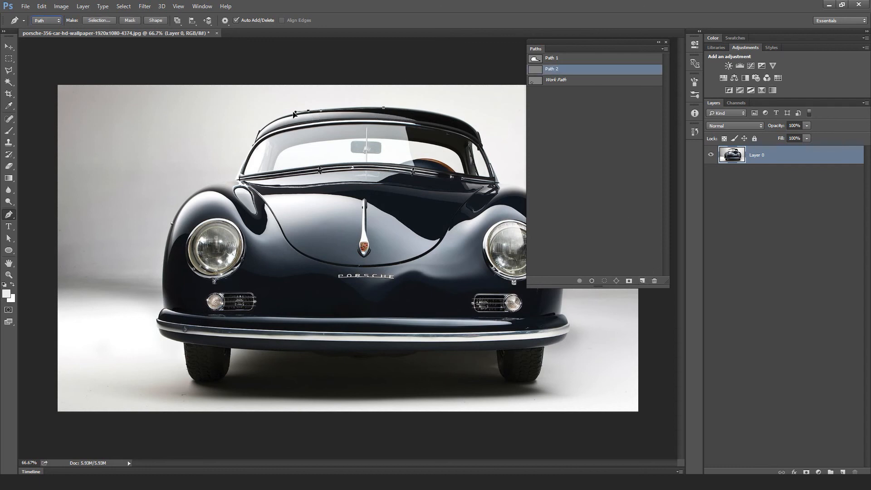
pyautogui.moveTo(293, 115); pyautogui.dragTo(287, 118)
pyautogui.click(285, 117)
# Continue the path around the roof's left corner and down the windshield pillar, and bring it back across the hood
pyautogui.click(260, 128)
pyautogui.hotkey('ctrl', 'z')
pyautogui.moveTo(260, 131); pyautogui.dragTo(247, 147)
pyautogui.click(254, 142)
pyautogui.moveTo(247, 147); pyautogui.dragTo(258, 136)
pyautogui.click(255, 144)
pyautogui.click(370, 185)
# Combine Path 1, Path 2 and the Work Path into one selection and try masking the layer with it
pyautogui.keyDown('ctrl'); pyautogui.click(536, 70); pyautogui.keyUp('ctrl')
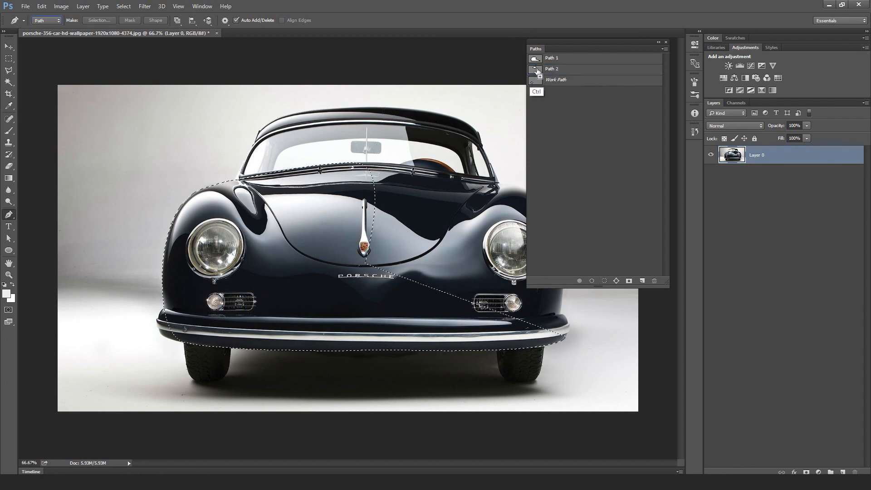
pyautogui.keyDown('ctrl'); pyautogui.click(533, 81); pyautogui.keyUp('ctrl')
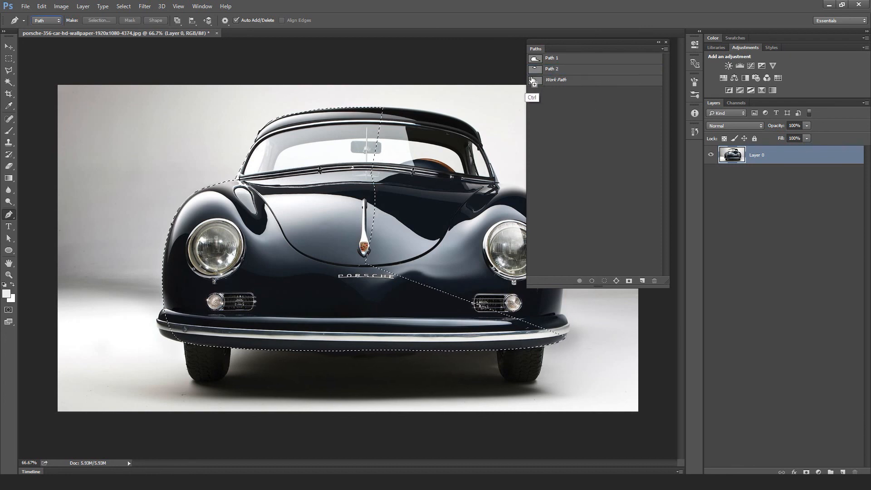
pyautogui.keyDown('ctrl'); pyautogui.keyDown('shift'); pyautogui.click(536, 82); pyautogui.keyUp('shift'); pyautogui.keyUp('ctrl')
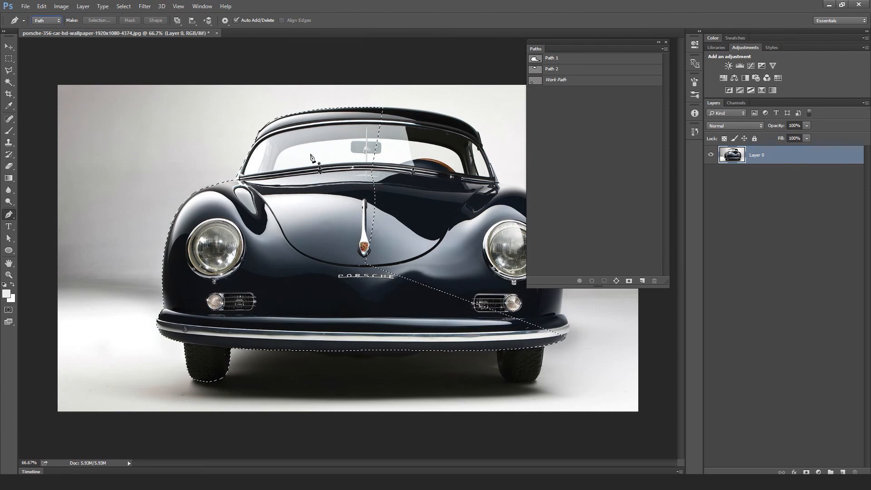
pyautogui.click(807, 472)
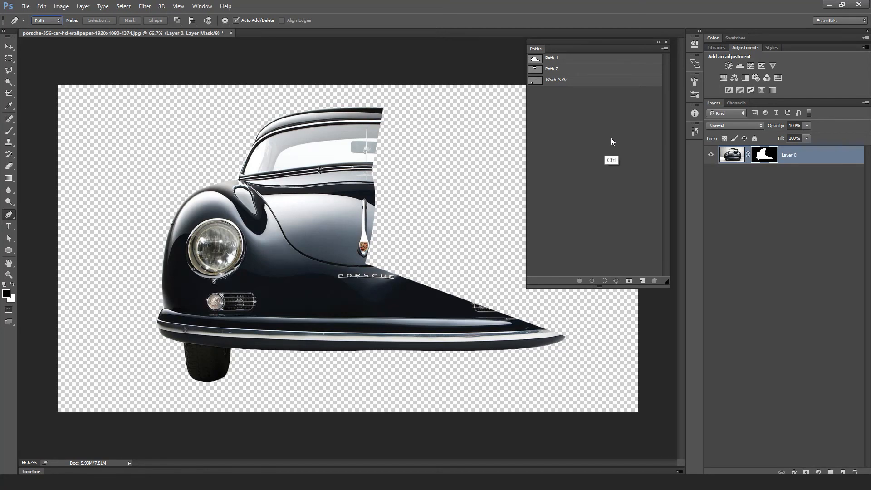
pyautogui.hotkey('ctrl', 'z')
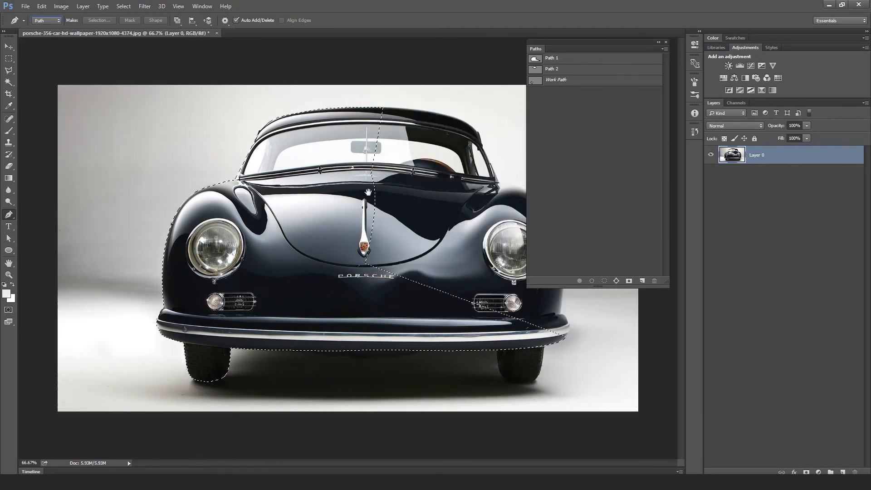
# Move the floating Paths window off the car's right fender and clear the selection
pyautogui.moveTo(658, 45); pyautogui.dragTo(714, 29)
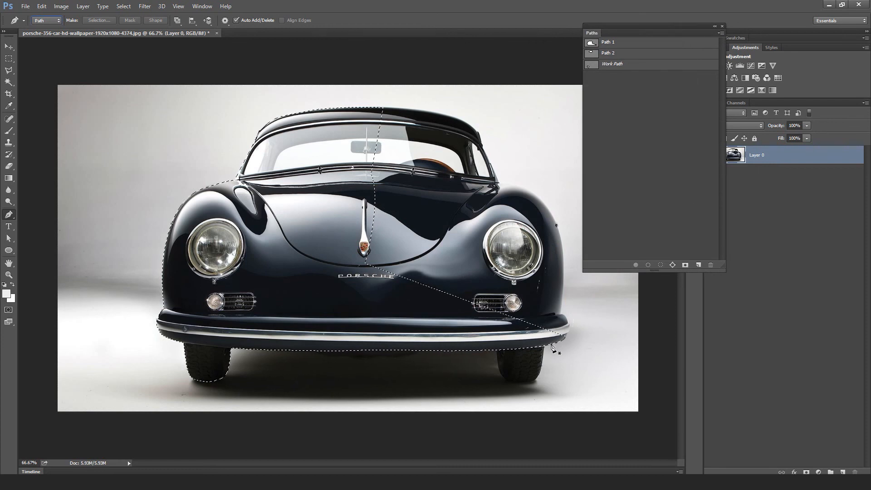
pyautogui.hotkey('ctrl', 'd')
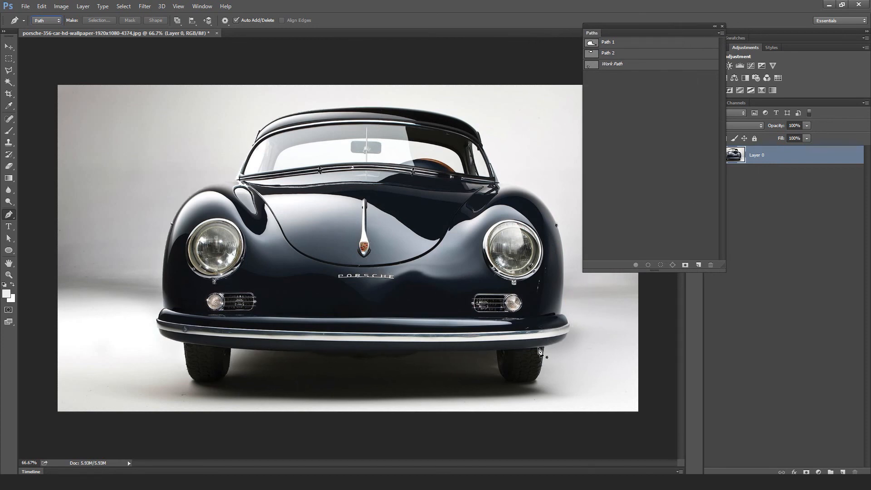